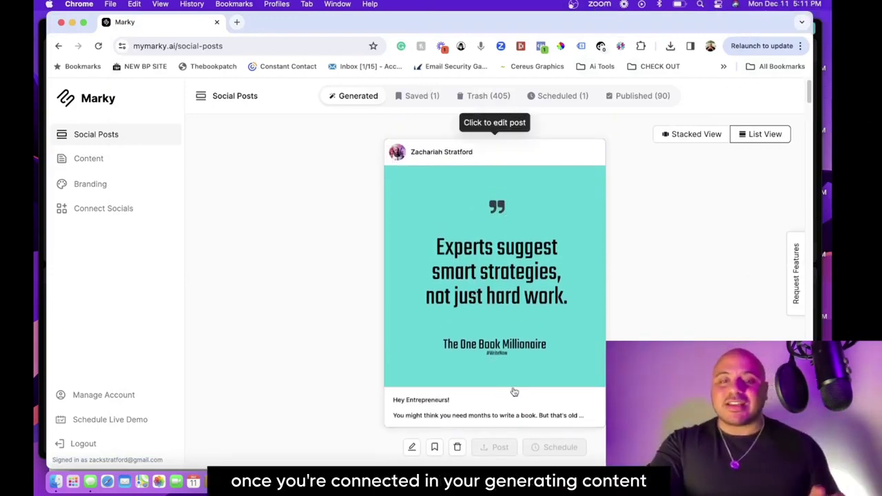
Examine the post and schedule availability, the scheduled, published, trashed and saved posts, and return to the generated posts.
mouse_move(483, 450)
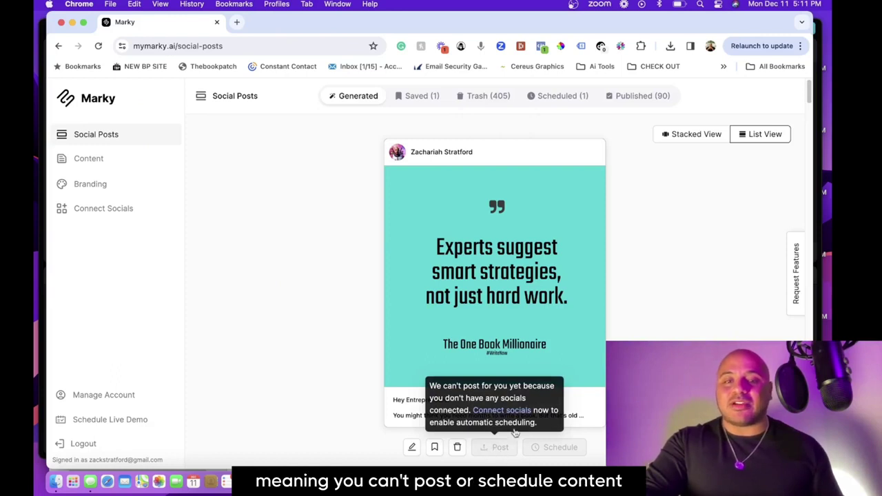
mouse_move(569, 454)
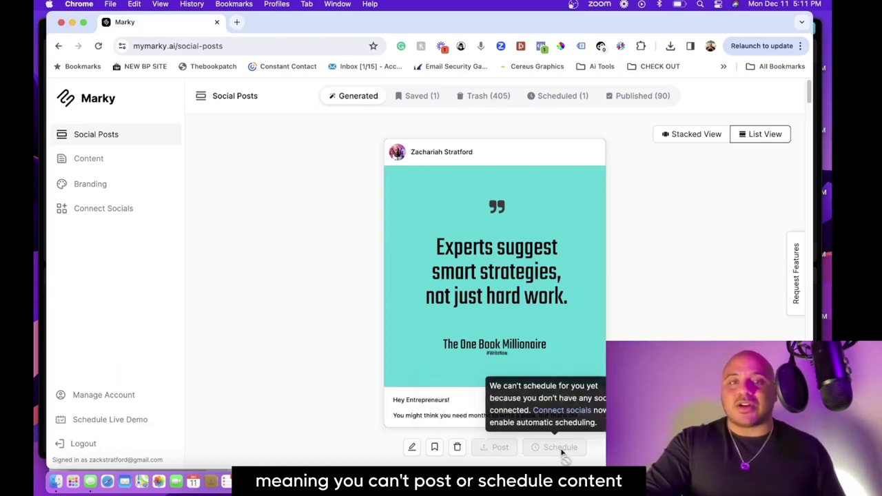
left_click(545, 100)
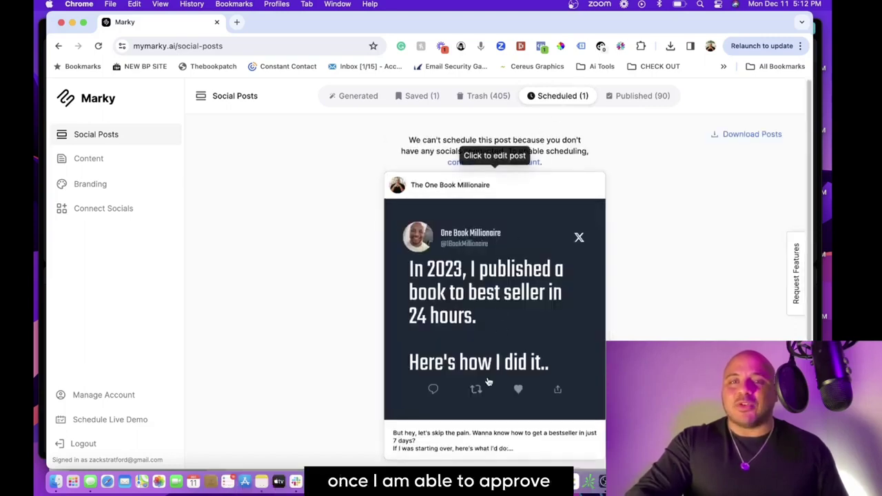
scroll(512, 374, "down", 3)
scroll(513, 374, "up", 3)
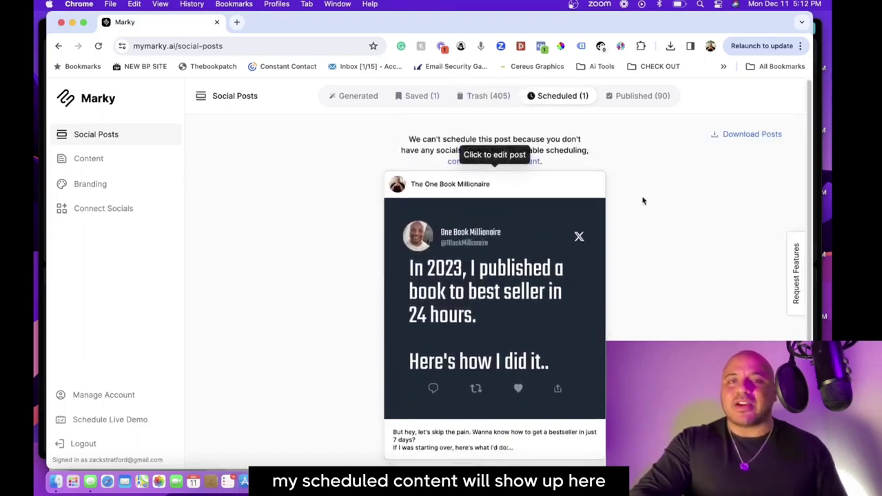
left_click(651, 96)
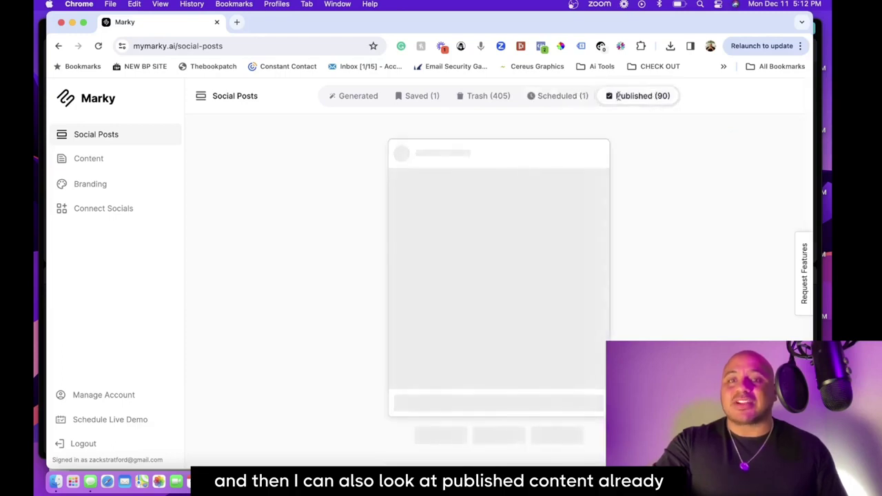
left_click(482, 96)
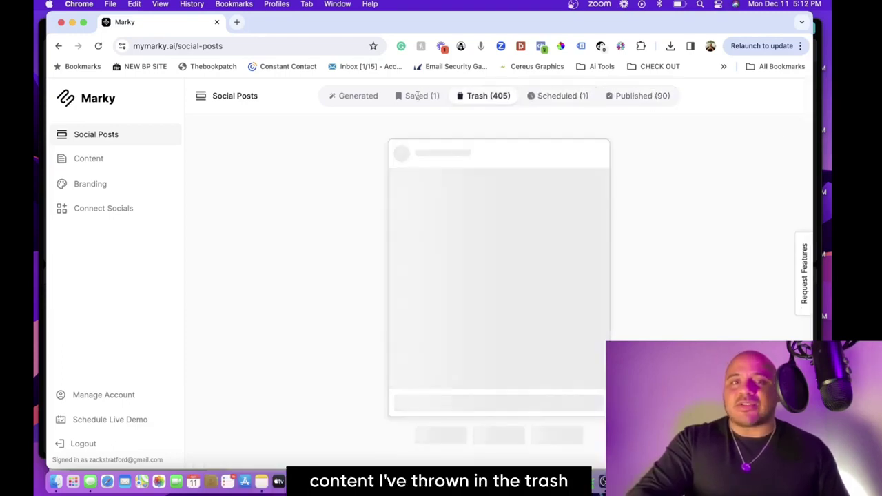
left_click(417, 96)
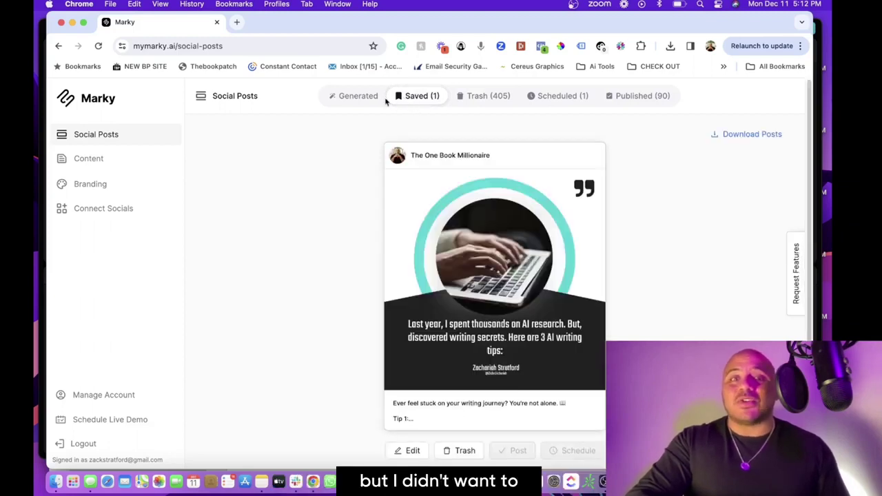
left_click(358, 96)
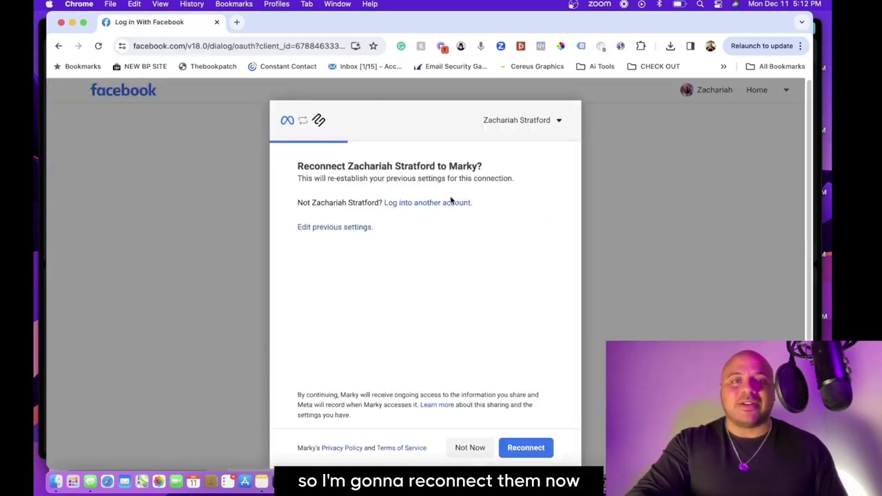
Edit the previous Facebook connection settings to opt Marky in to all current and future Businesses, and continue.
left_click(338, 227)
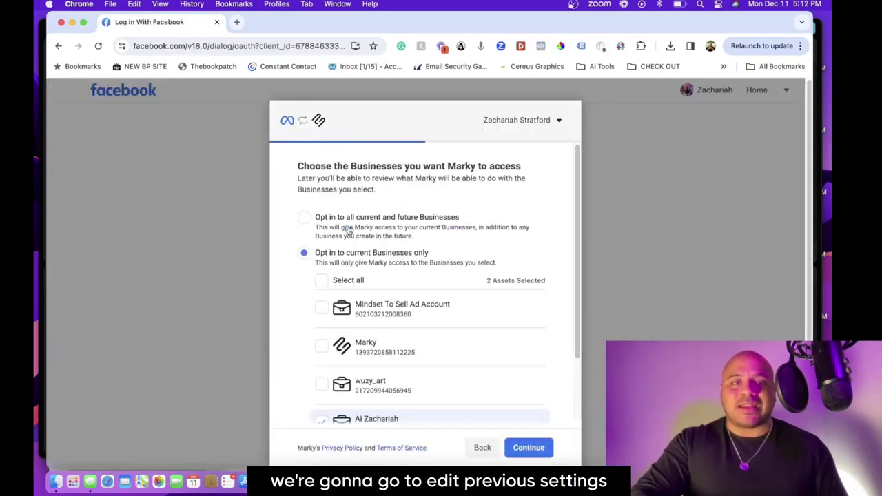
scroll(403, 200, "down", 1)
scroll(403, 199, "up", 1)
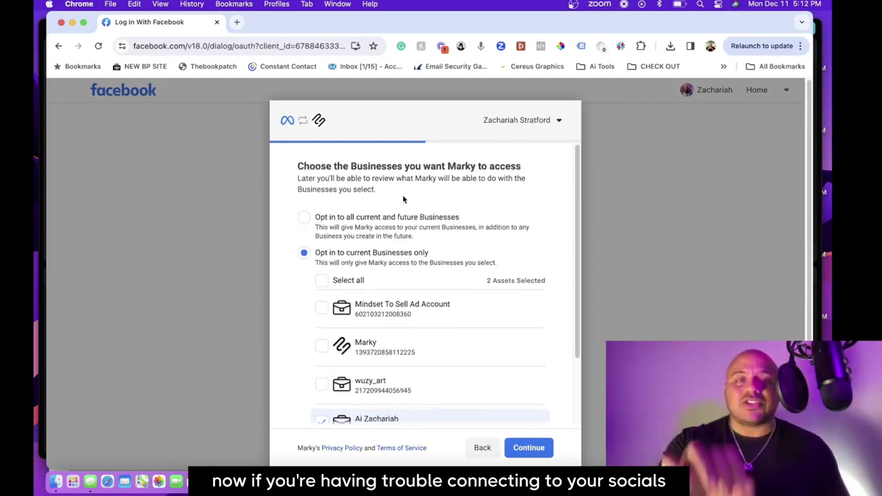
left_click(302, 219)
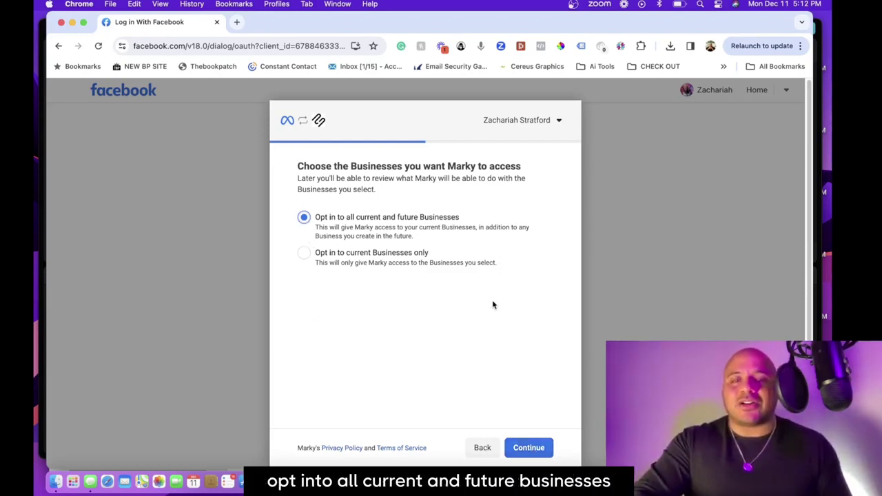
left_click(527, 448)
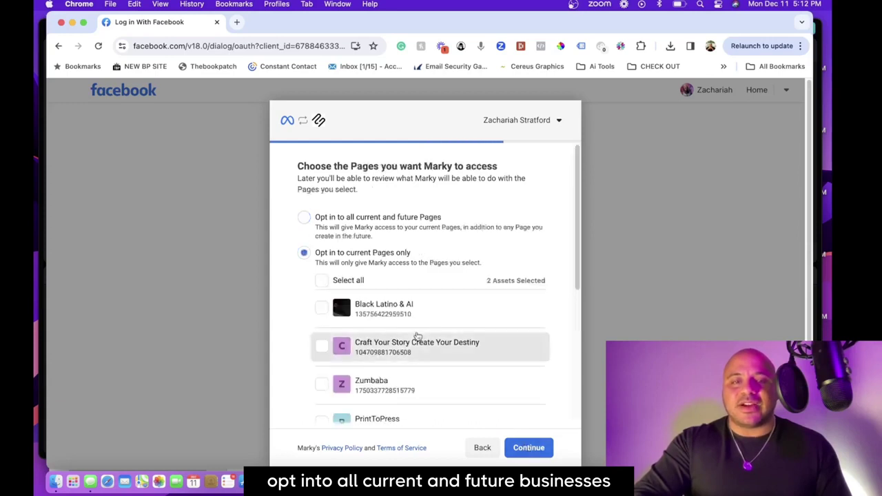
Review the list of Facebook Pages Marky may access and continue with the two checked pages under current Pages only.
scroll(417, 336, "down", 2)
scroll(416, 336, "down", 3)
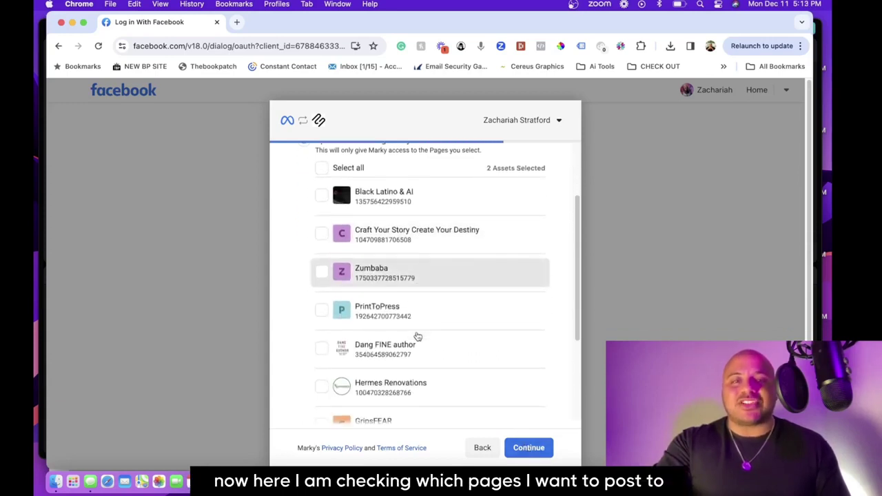
scroll(417, 337, "down", 4)
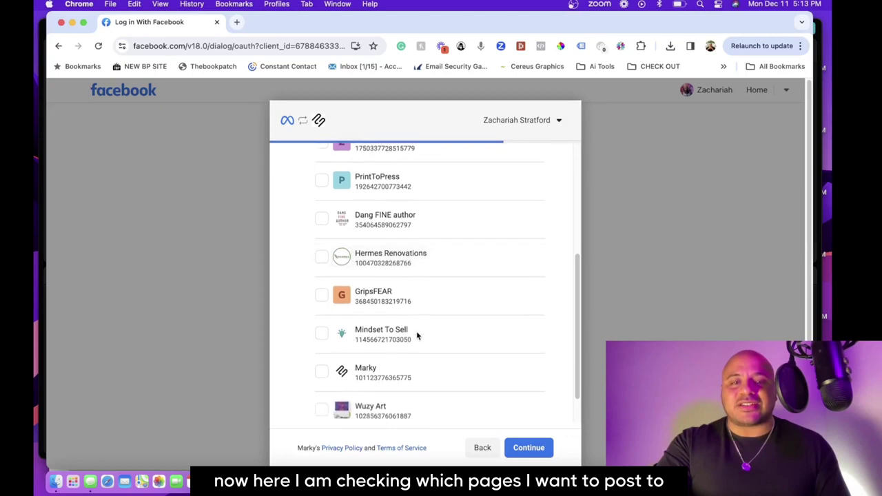
scroll(412, 337, "down", 2)
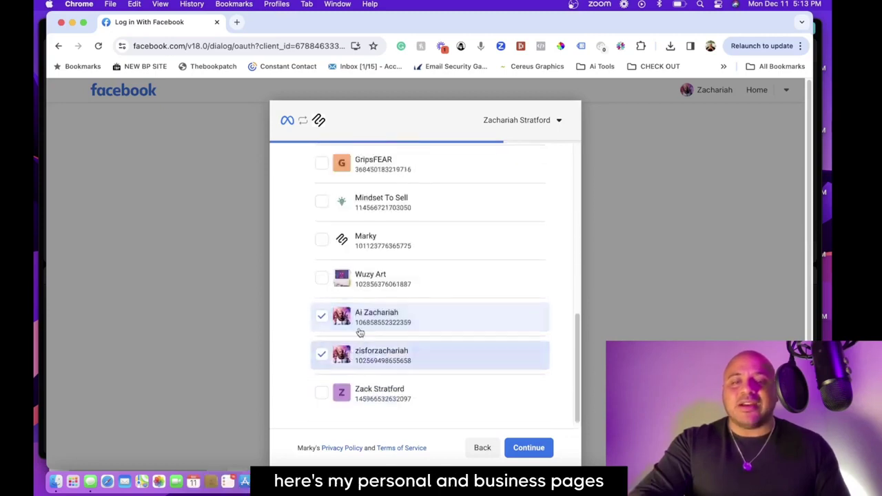
left_click(541, 447)
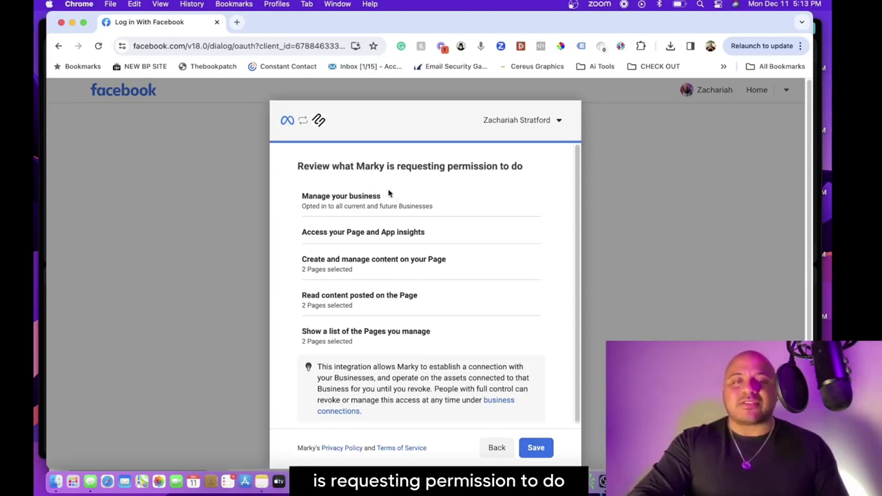
Review the permissions Marky is requesting and save the Facebook connection.
scroll(418, 252, "down", 2)
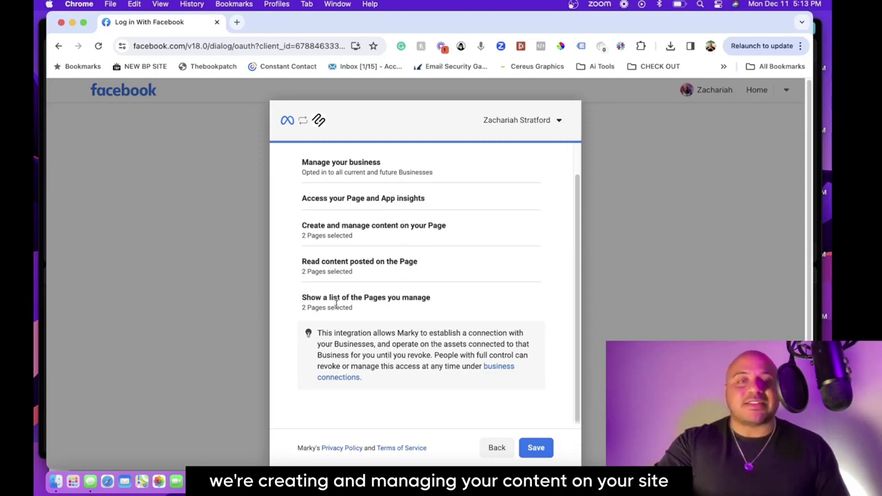
scroll(392, 317, "down", 1)
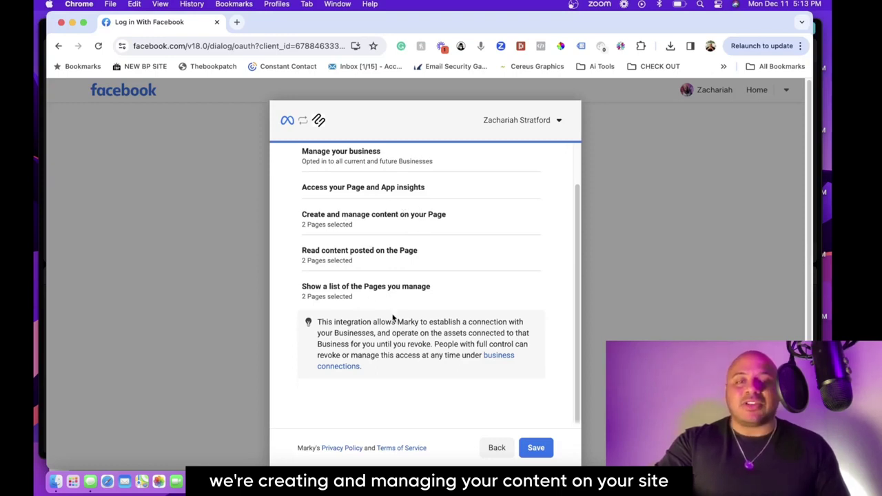
left_click(537, 449)
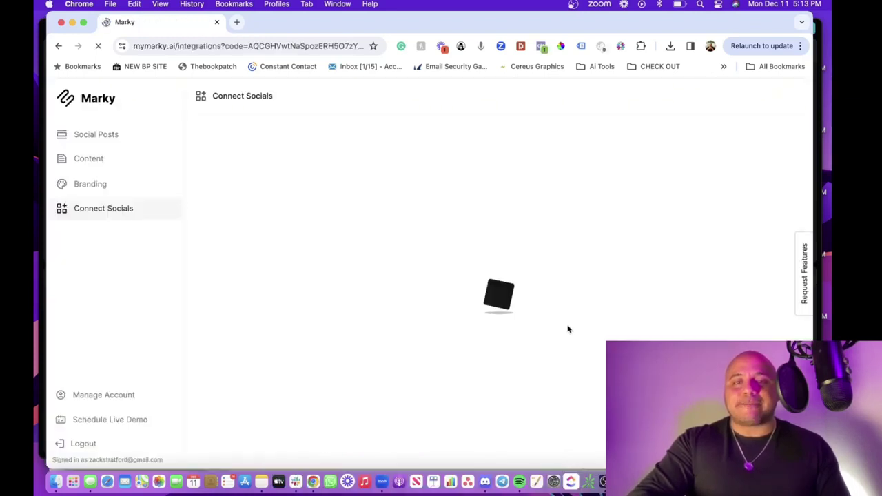
Choose the creator's AI-branded page as the Facebook page for posting and start connecting Instagram.
left_click(547, 319)
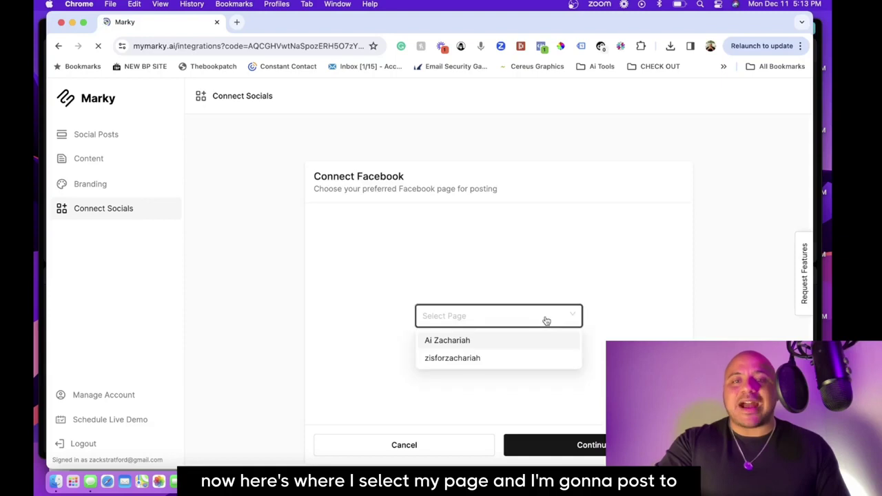
left_click(497, 344)
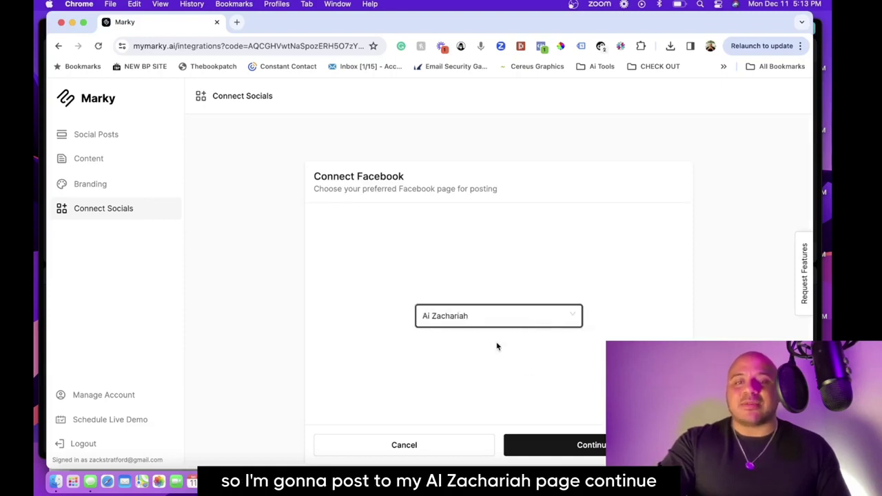
left_click(589, 447)
left_click(662, 259)
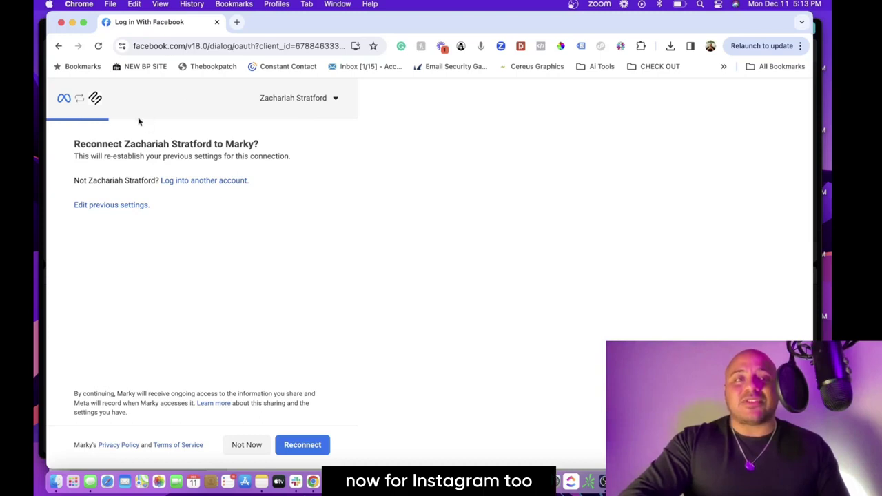
Open facebook.com in a new tab and switch into the profile of the creator's AI-branded page.
left_click(238, 26)
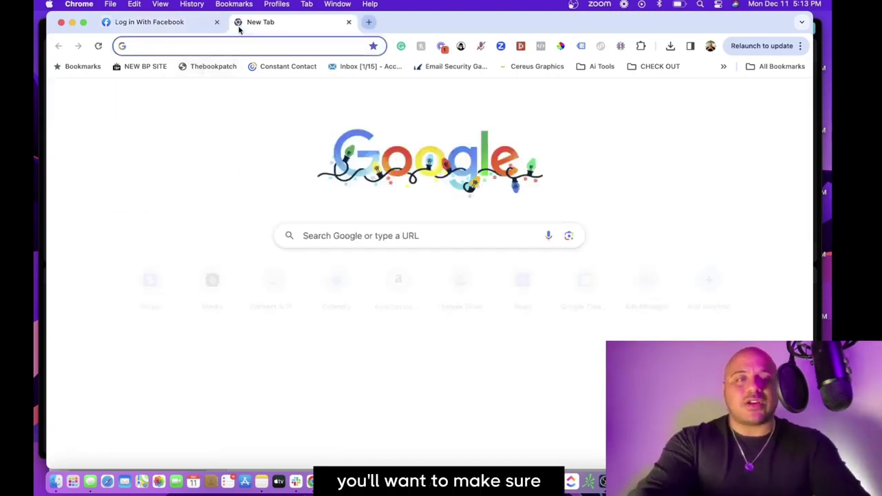
type("fac")
key("Return")
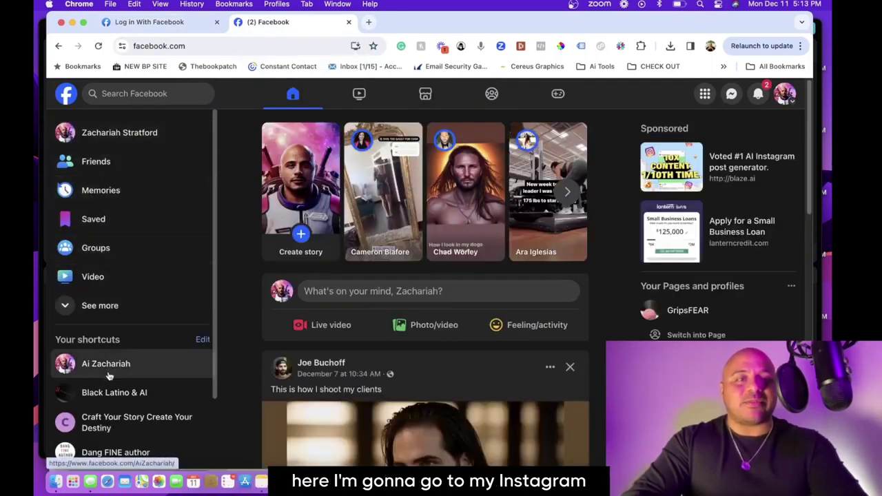
left_click(105, 367)
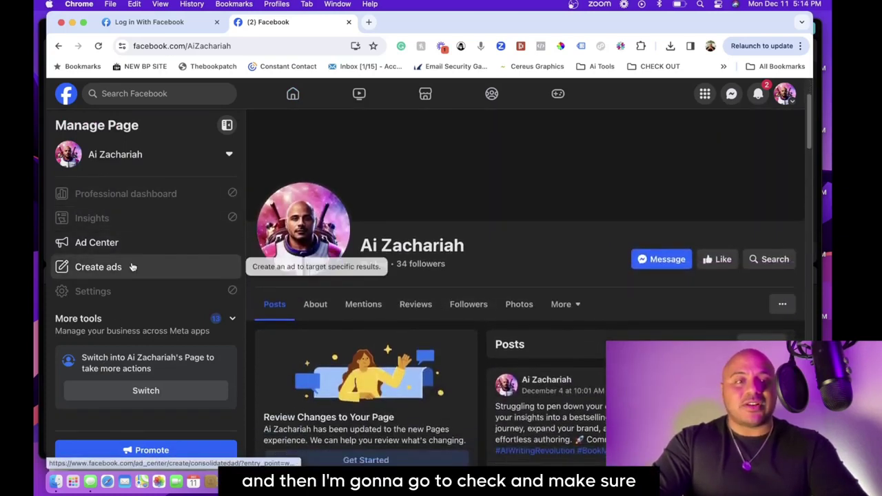
left_click(135, 393)
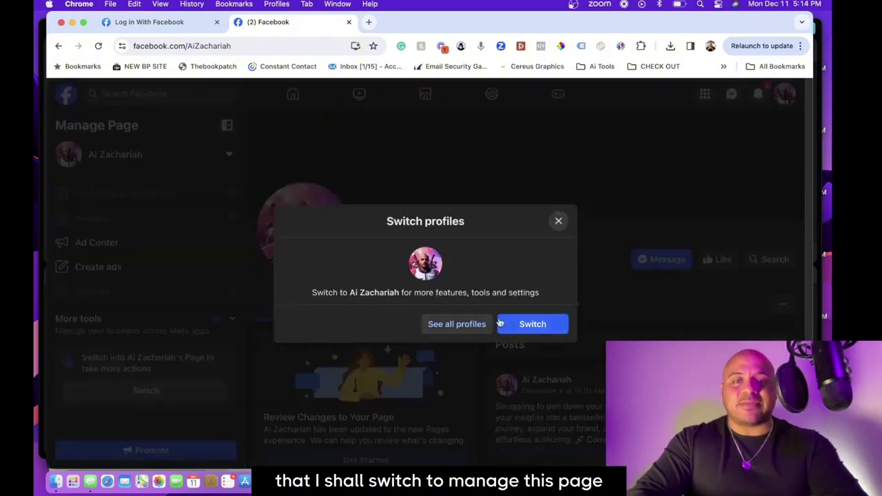
left_click(534, 328)
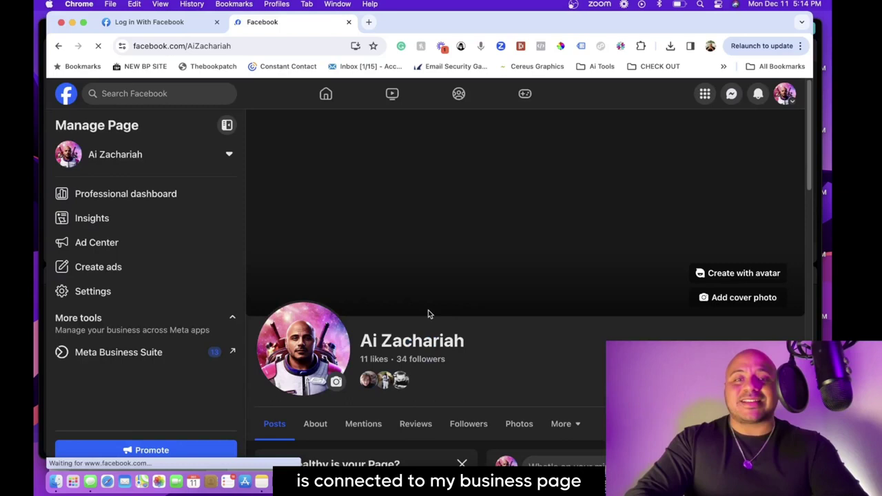
Check the Instagram account linked to the page in the Linked Accounts section of its settings.
scroll(428, 310, "down", 5)
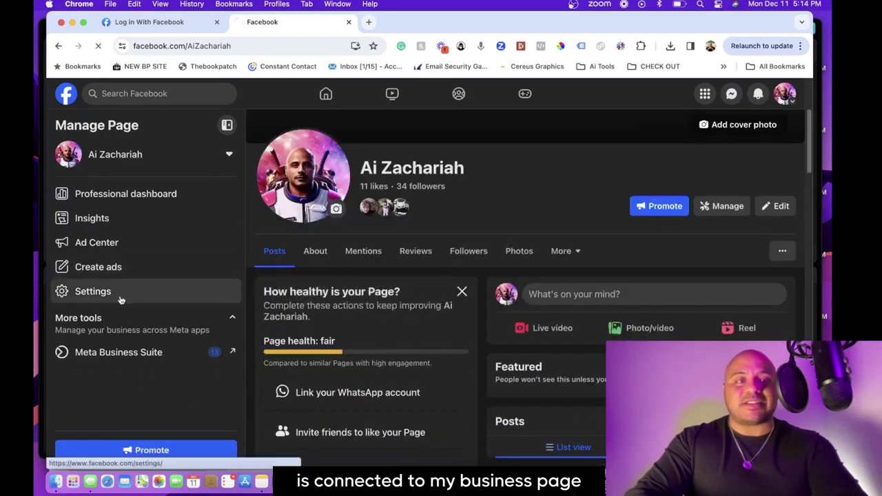
left_click(118, 297)
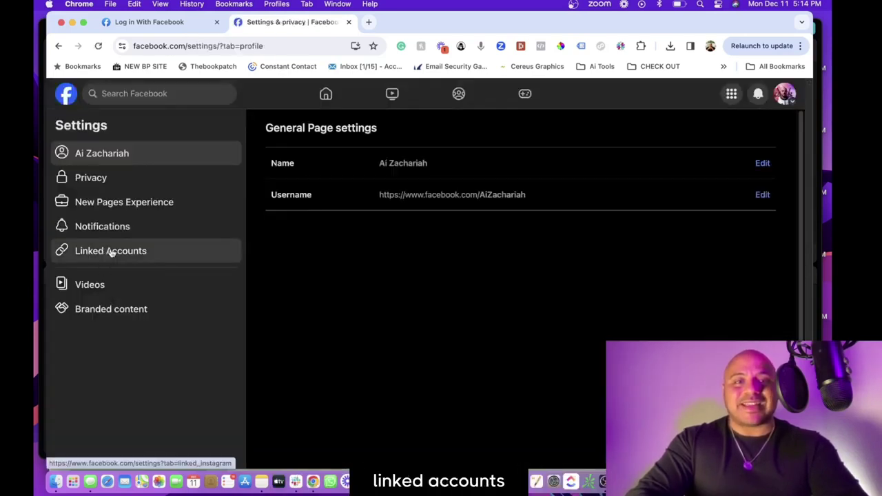
left_click(110, 252)
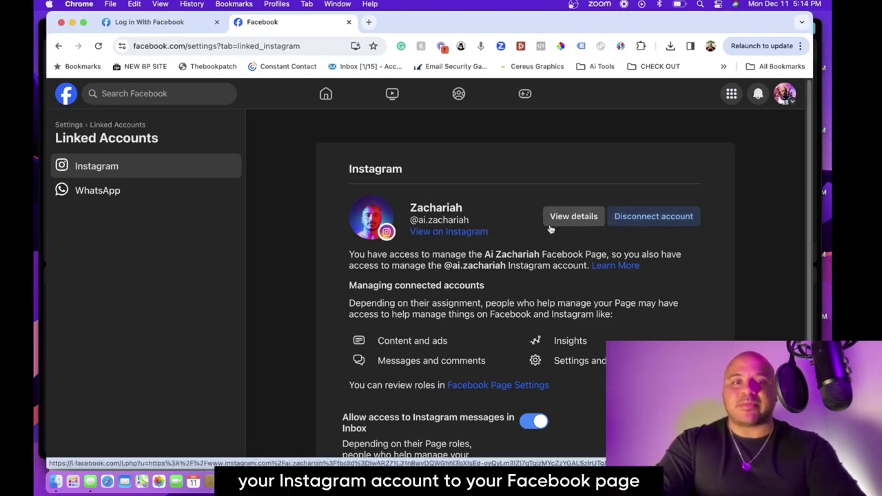
scroll(438, 292, "down", 2)
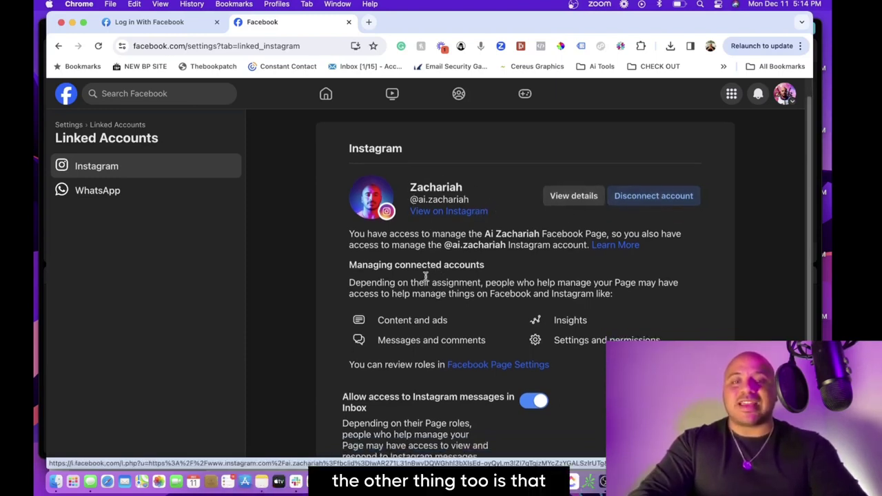
Open instagram.com in a new tab and go to the signed-in account's profile.
left_click(369, 24)
type("instag")
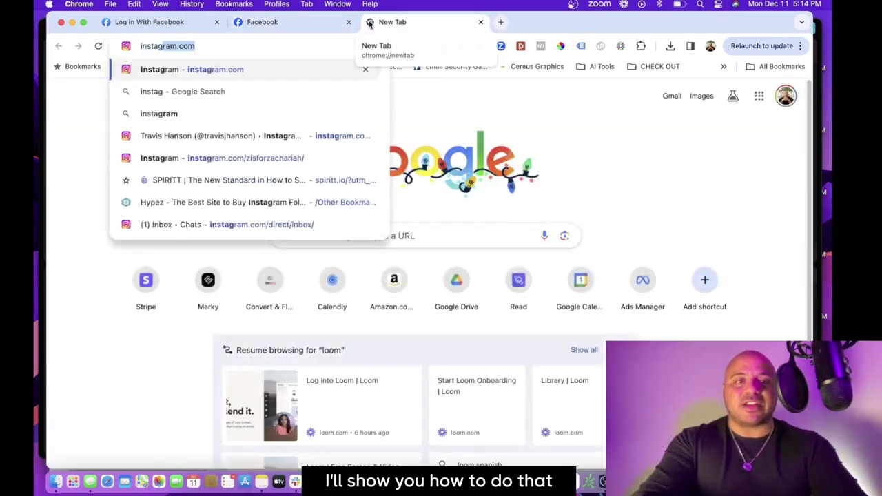
key("Return")
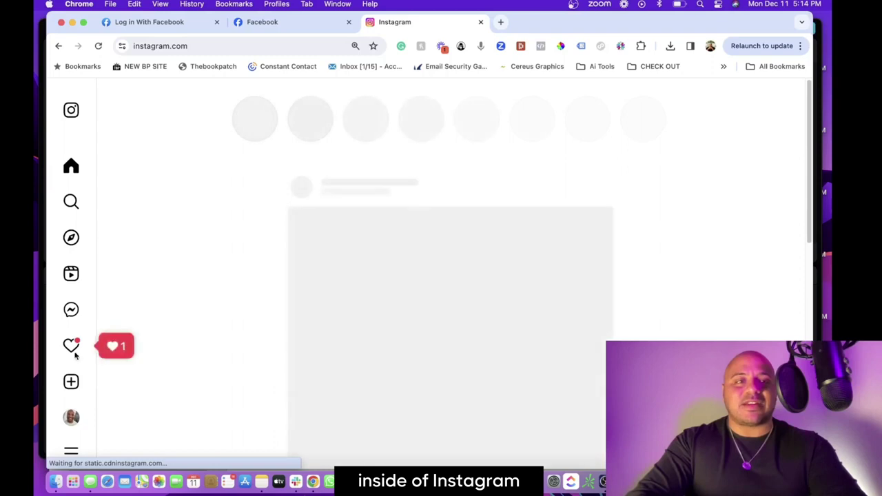
left_click(71, 419)
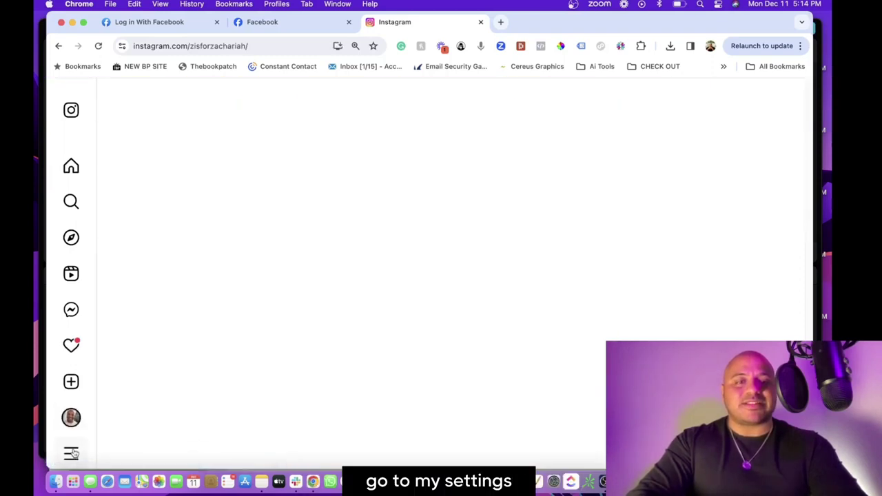
Open the Instagram settings and check the account type option, along with the Instagram account linked to the Facebook page.
left_click(71, 453)
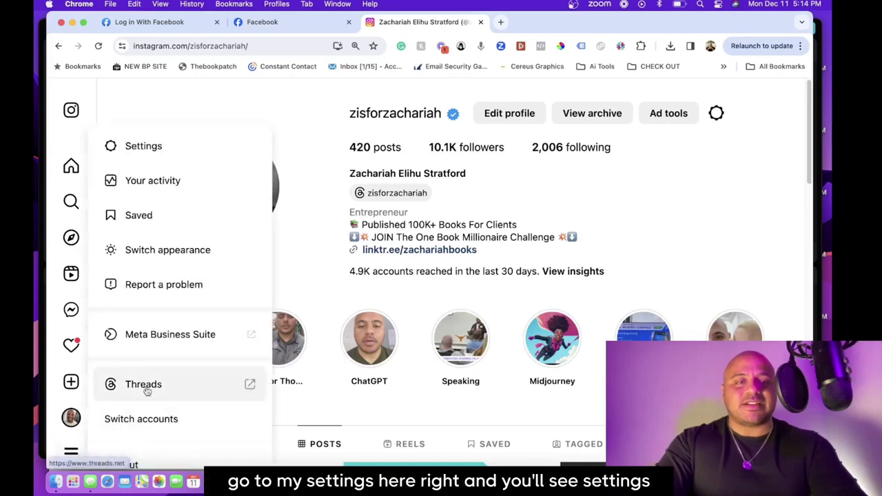
scroll(147, 388, "down", 3)
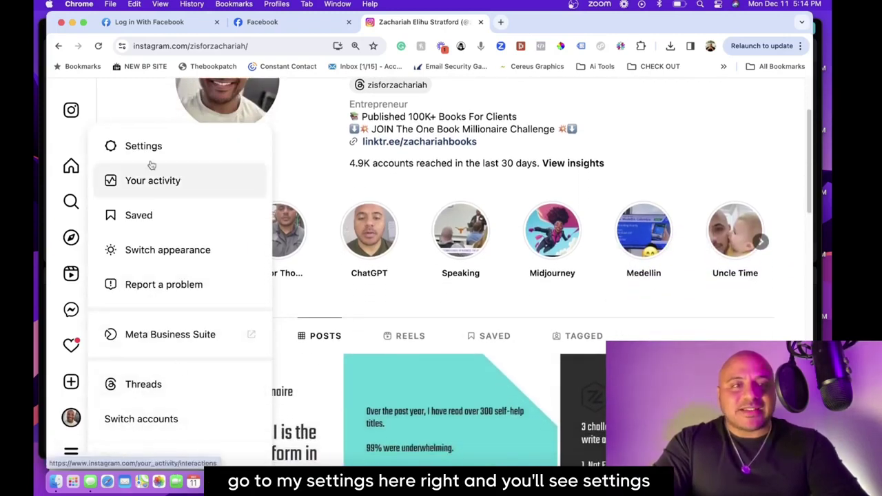
left_click(146, 146)
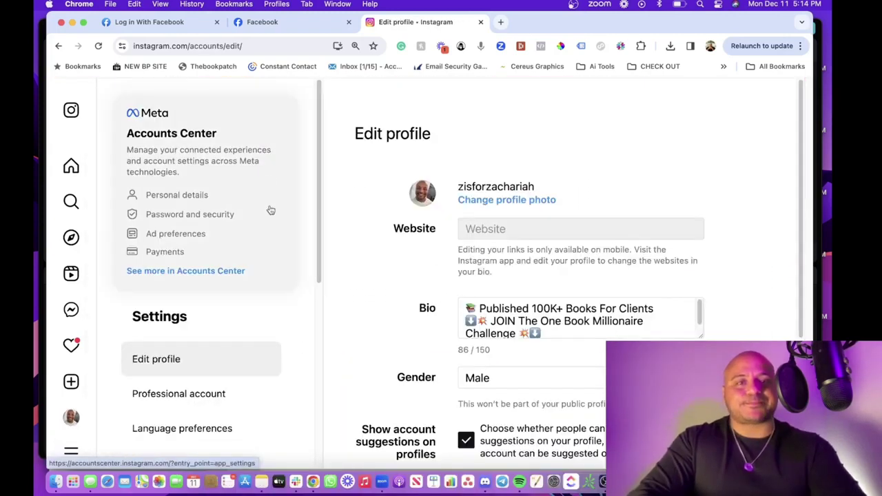
scroll(213, 314, "down", 5)
scroll(213, 317, "down", 3)
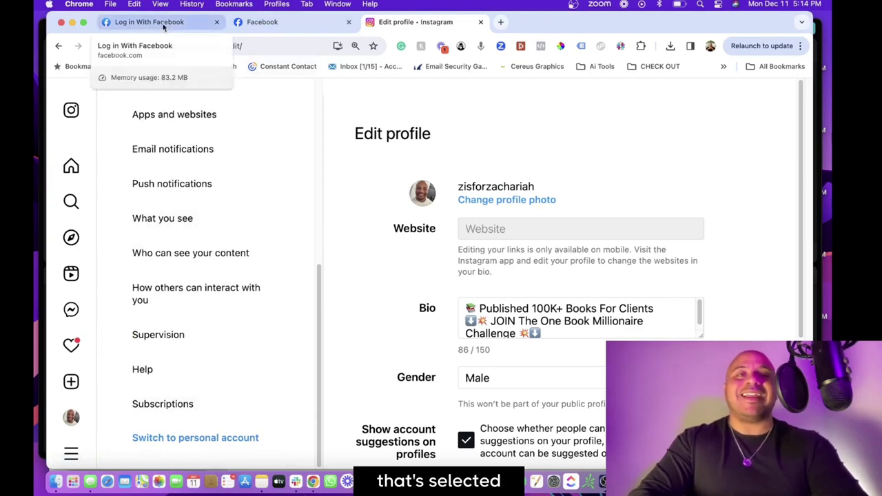
left_click(260, 22)
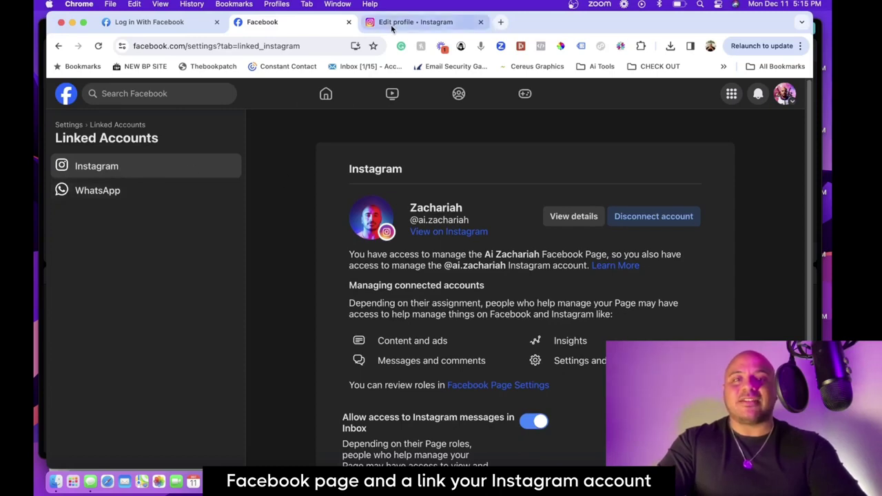
left_click(414, 22)
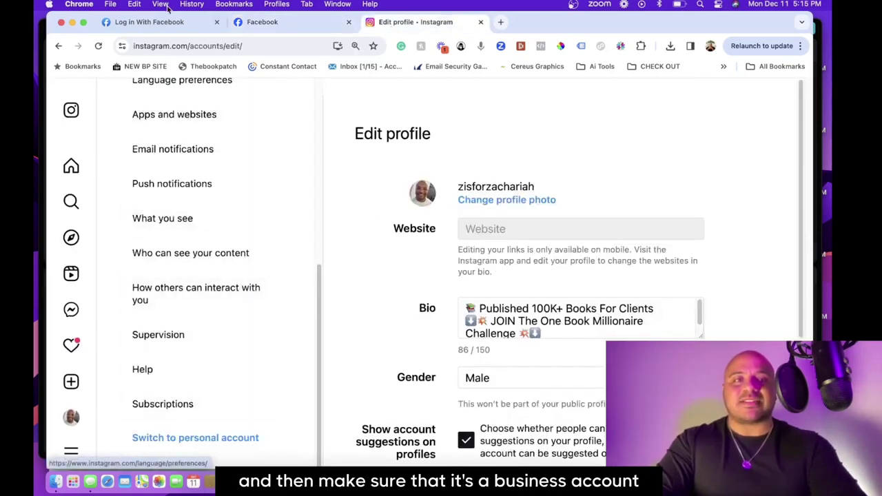
Return to the Marky connection request, edit its previous settings, and opt in to all current and future Businesses.
left_click(149, 22)
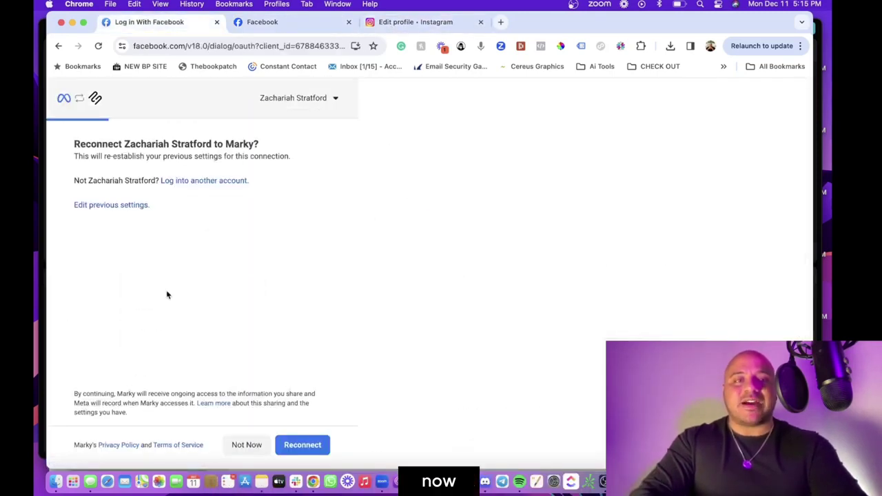
left_click(127, 206)
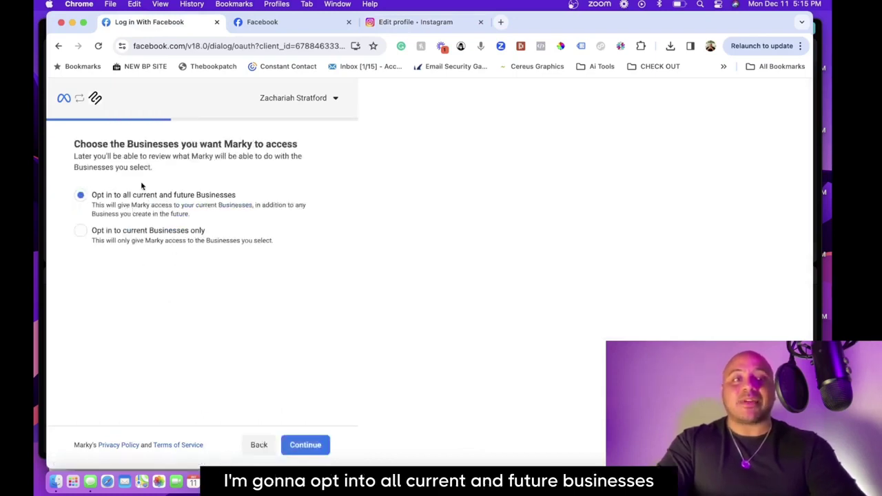
left_click(305, 446)
Keep the creator's two preselected Pages and two preselected Instagram accounts for Marky and save the connection.
scroll(261, 365, "down", 3)
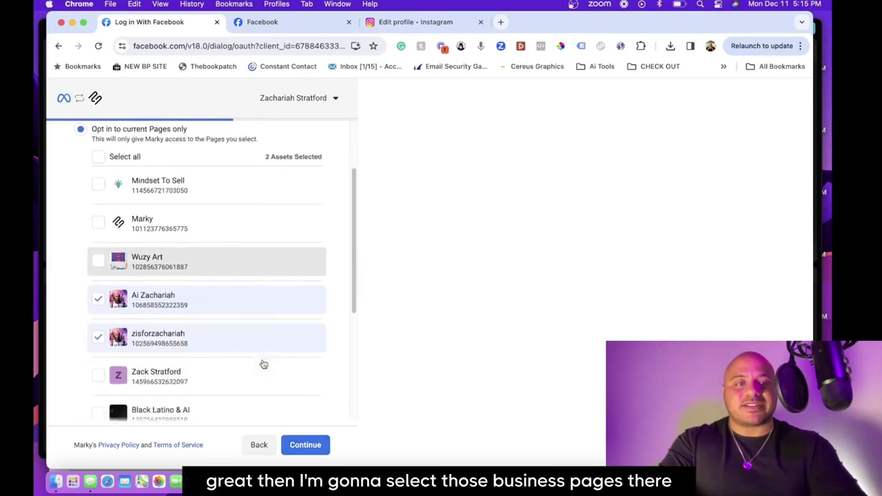
scroll(225, 393, "down", 2)
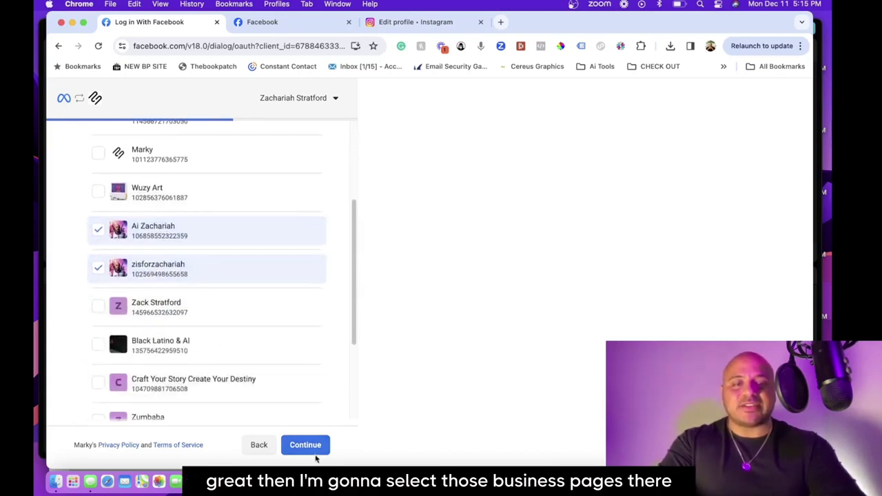
left_click(318, 448)
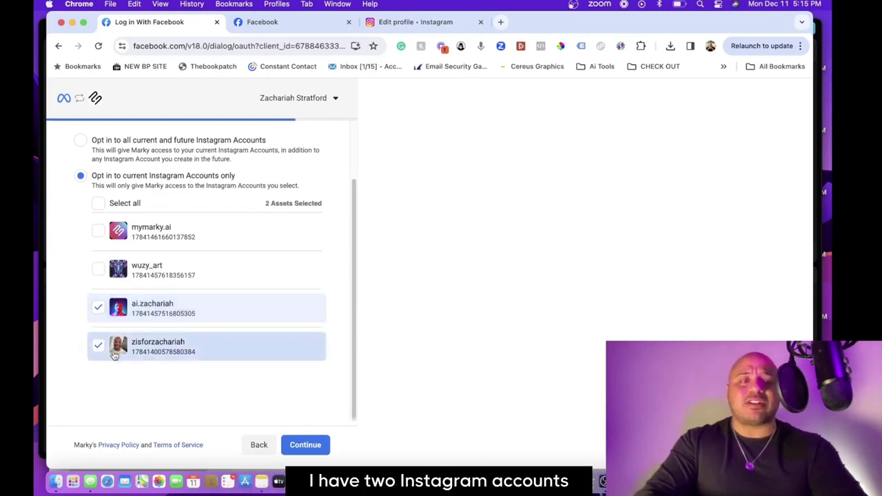
left_click(305, 446)
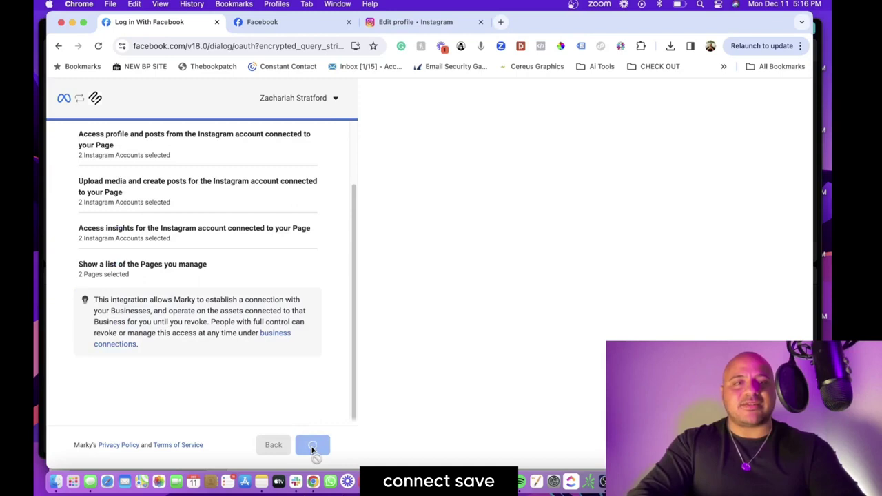
left_click(316, 446)
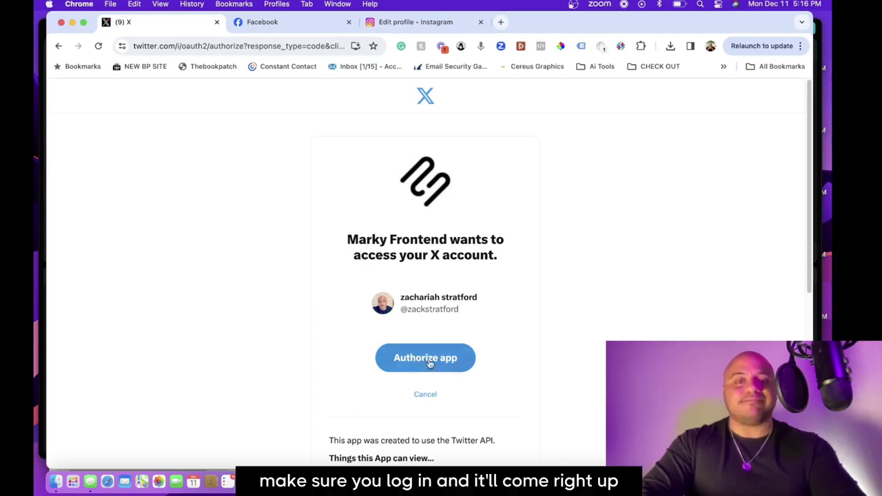
Authorize Marky Frontend to access the X account.
left_click(428, 358)
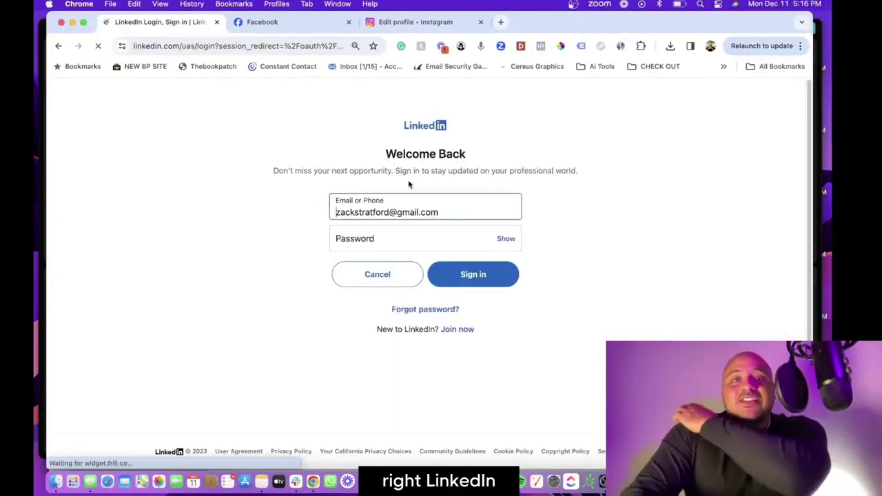
Open linkedin.com in a new tab and check the existing company pages and the For Business options for creating one.
left_click(500, 22)
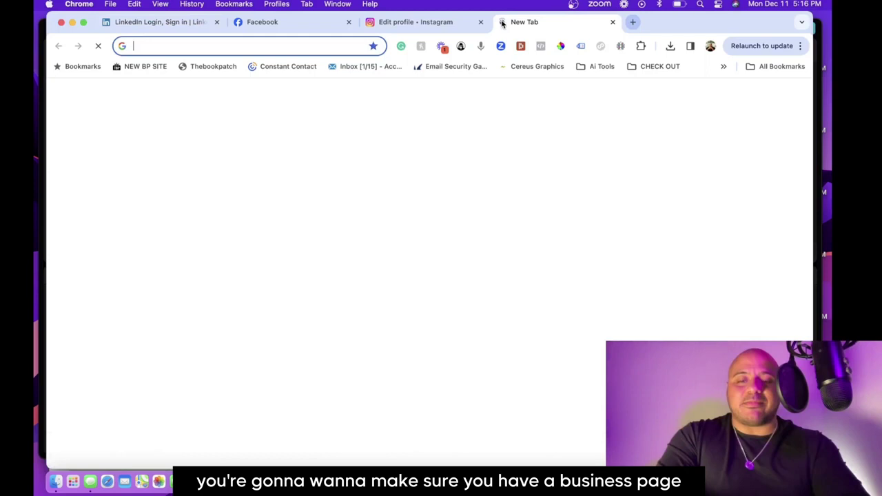
type("linkedin")
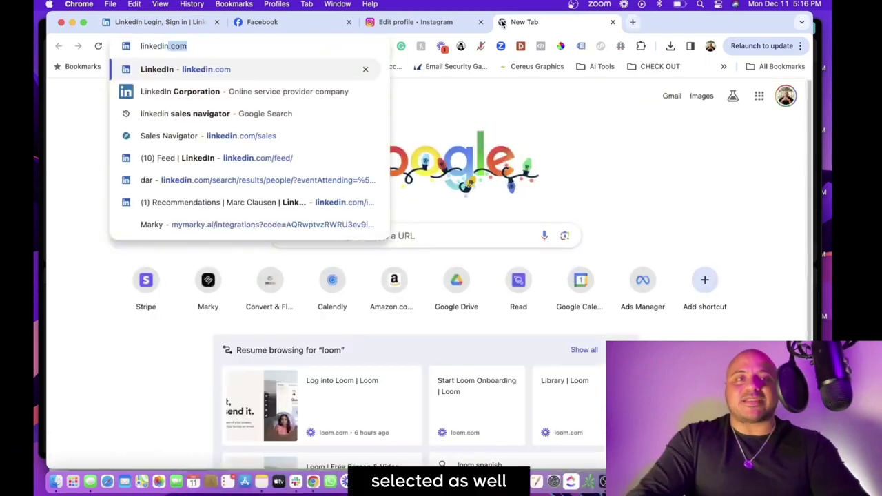
key("Return")
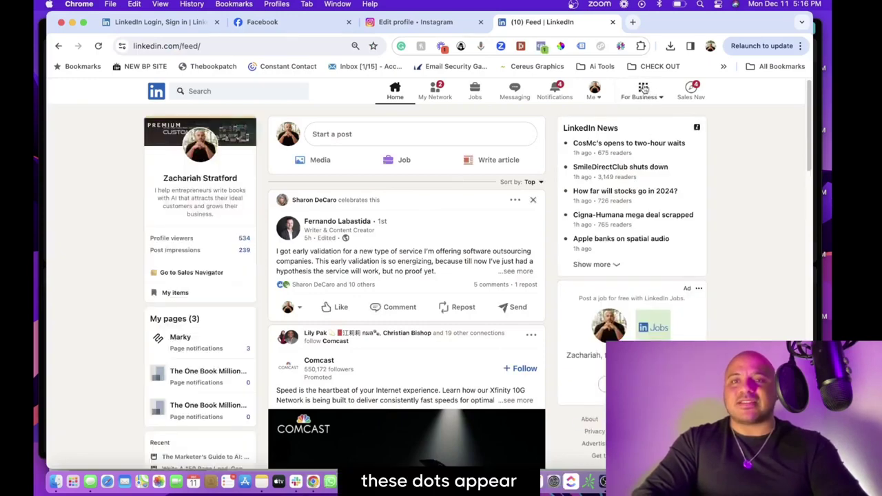
left_click(641, 91)
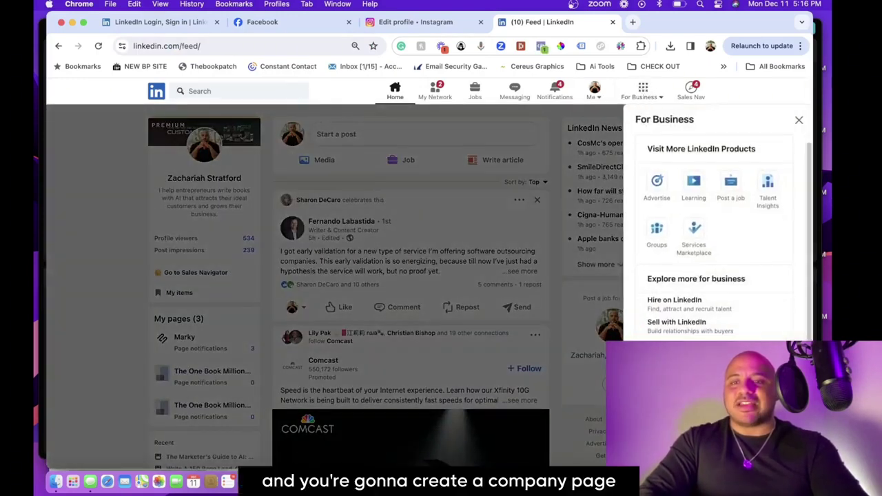
left_click(112, 329)
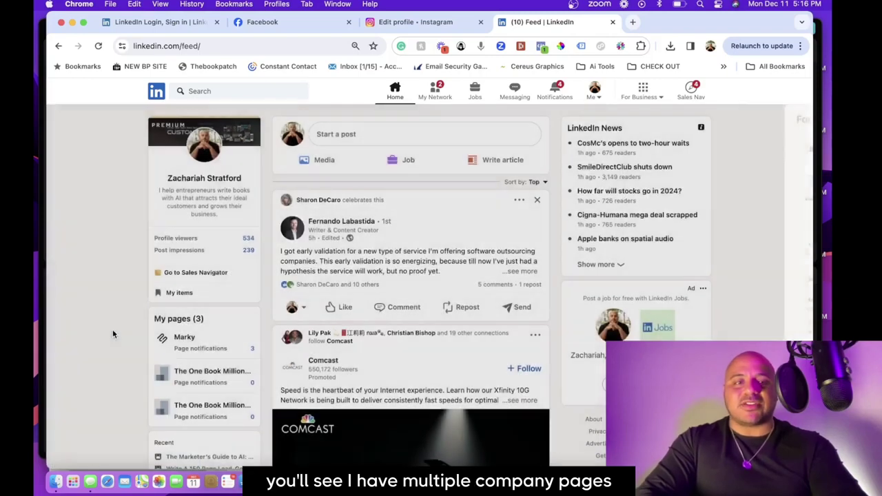
scroll(186, 373, "down", 1)
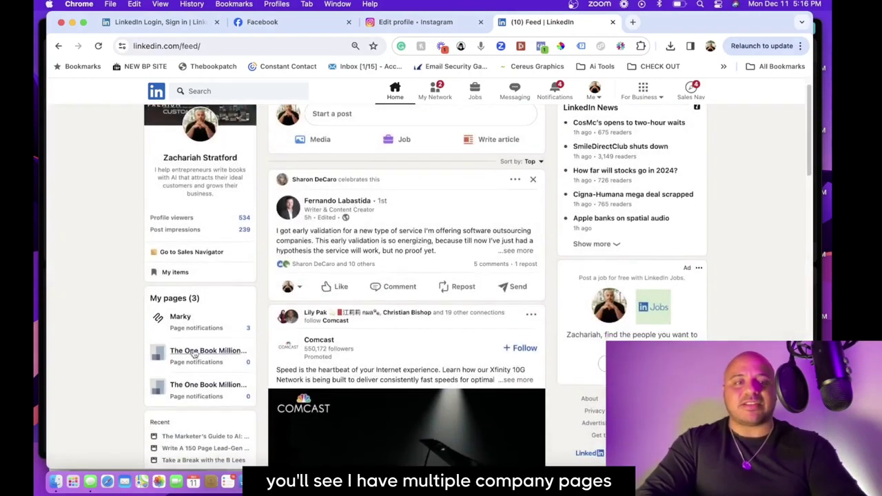
left_click(642, 91)
scroll(716, 239, "down", 1)
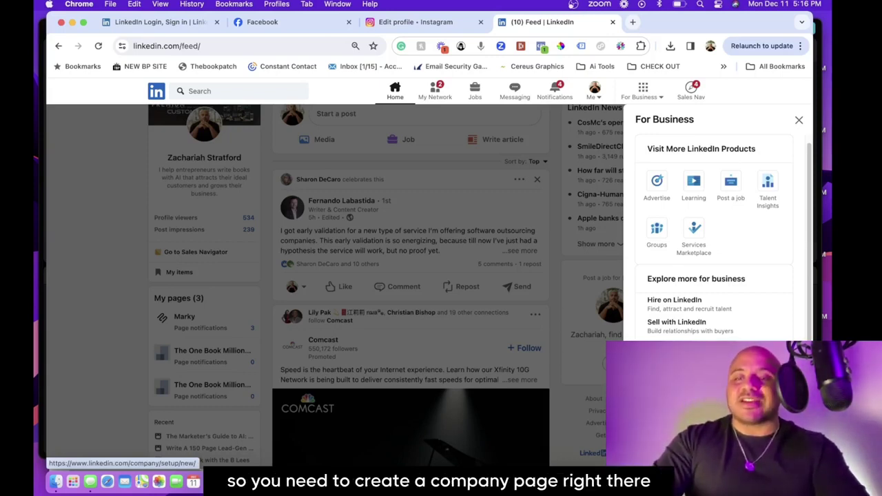
Sign in on the LinkedIn authorization page with the prefilled credentials and allow Marky the requested access.
left_click(162, 22)
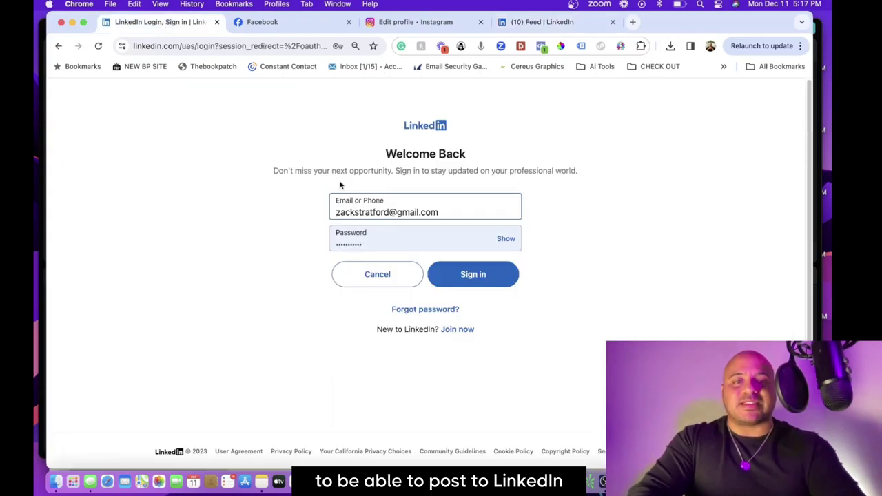
left_click(460, 276)
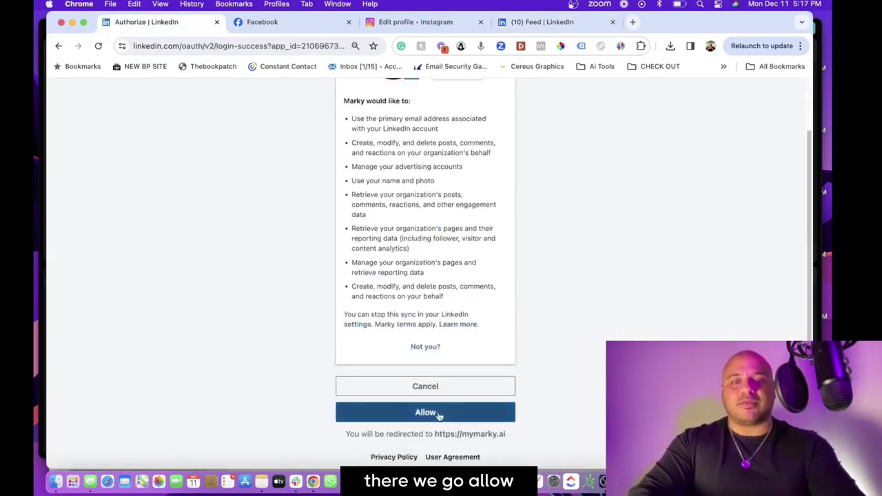
left_click(438, 413)
Choose the first The One Book Millionaire page as the LinkedIn page for posting and finish connecting LinkedIn.
left_click(465, 317)
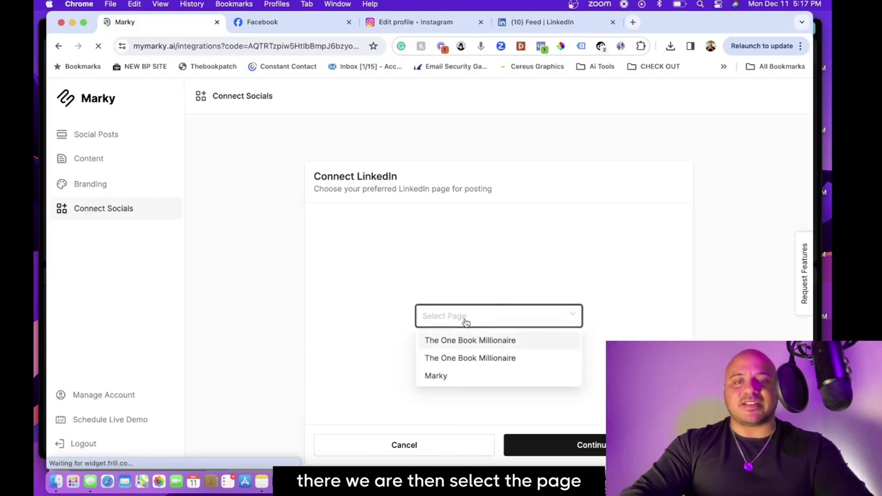
left_click(461, 344)
left_click(566, 445)
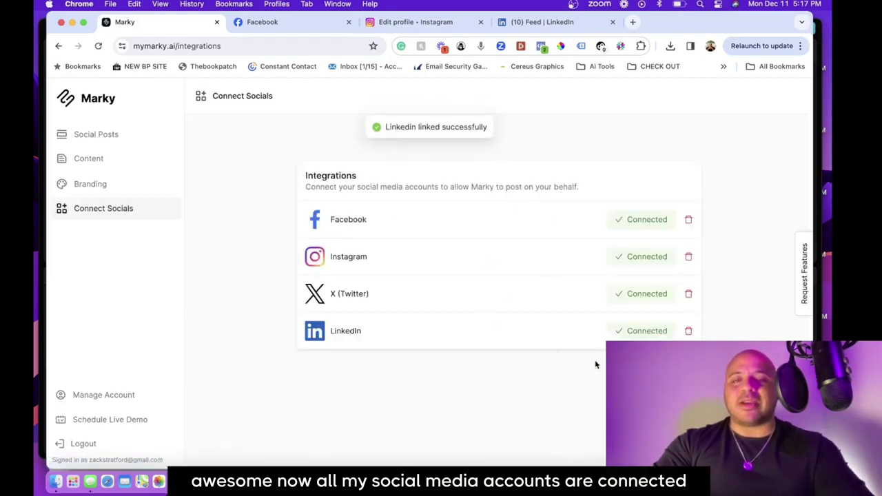
Publish the generated social post "Experts suggest smart strategies, not just hard work." to the connected accounts.
left_click(92, 138)
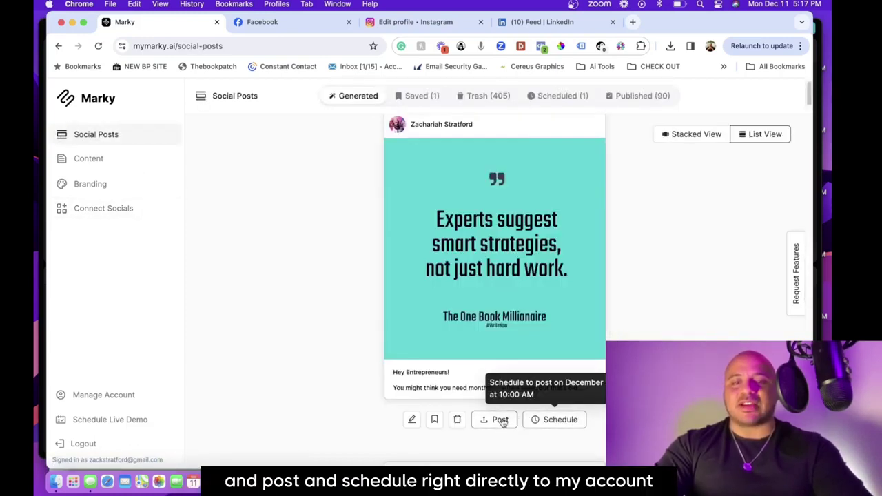
left_click(502, 421)
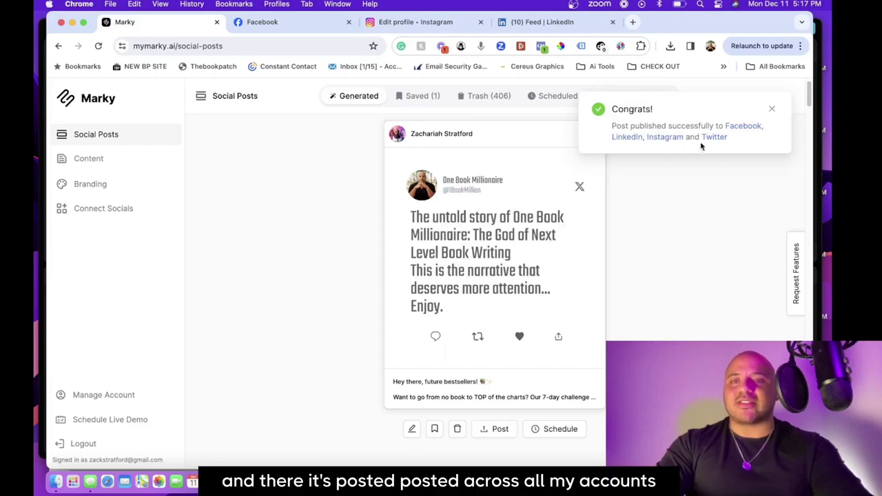
View the published post on Facebook, LinkedIn and Instagram through the links in Marky's publishing notification.
left_click(736, 128)
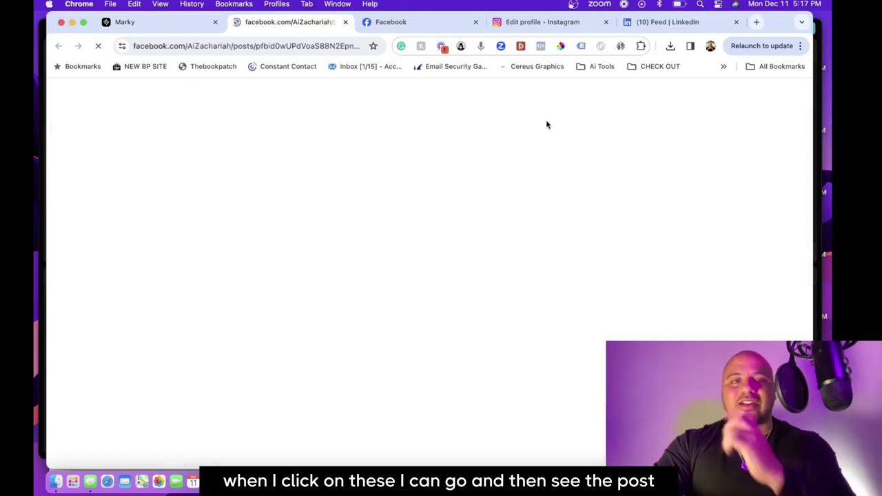
scroll(409, 310, "down", 5)
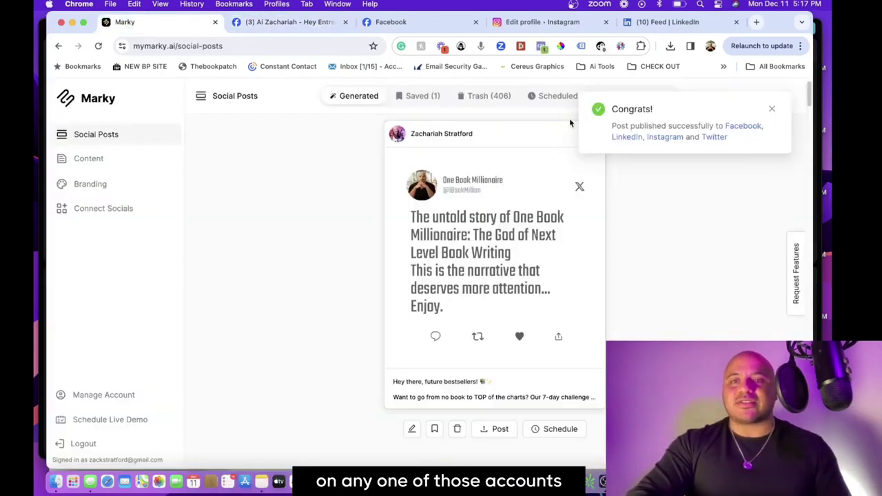
left_click(138, 21)
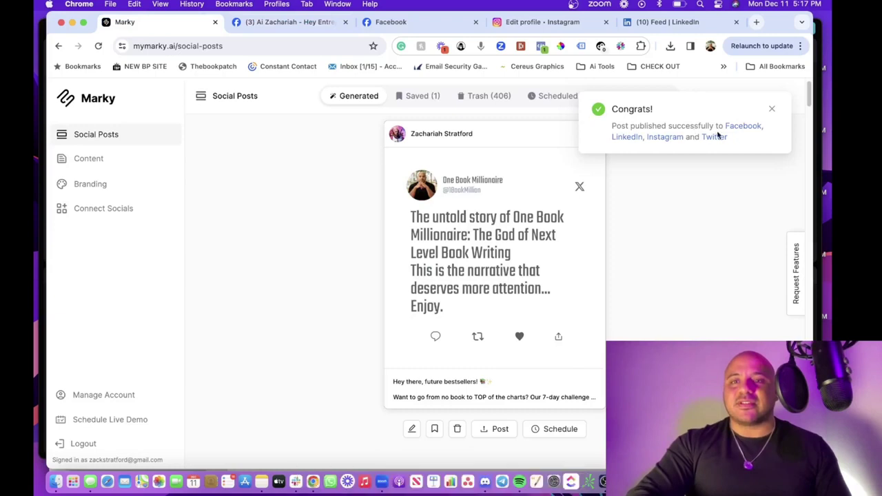
left_click(630, 138)
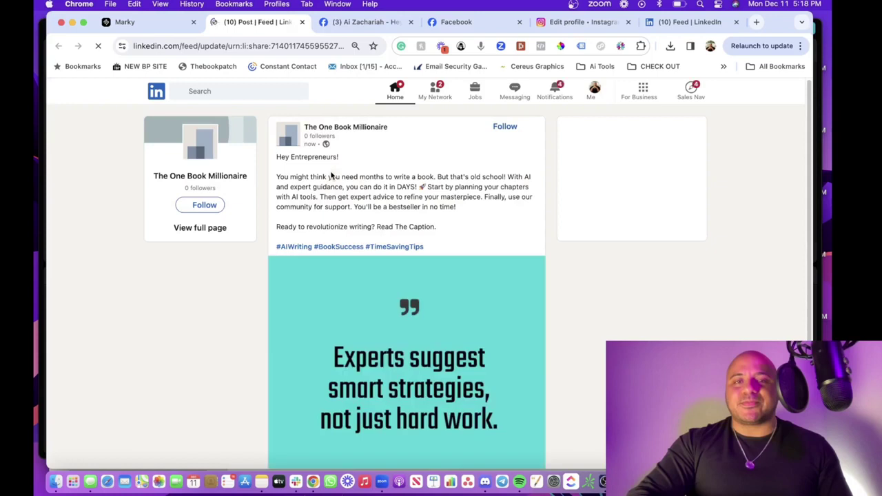
left_click(165, 29)
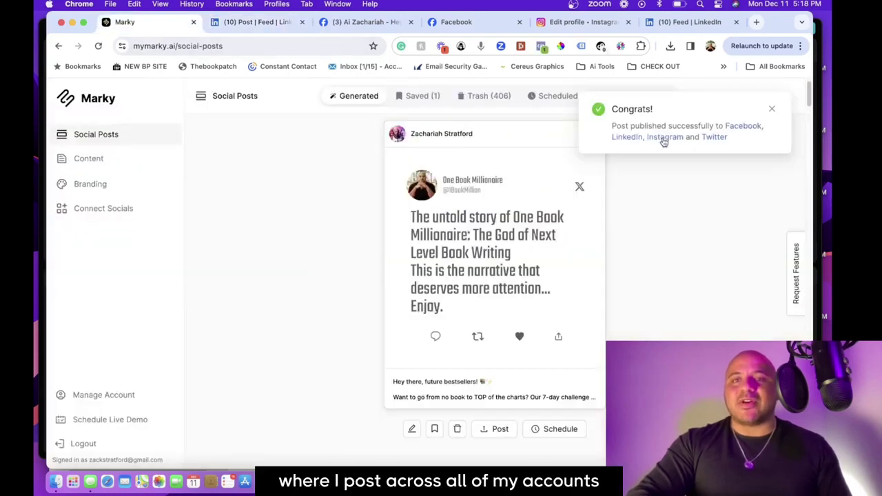
left_click(662, 139)
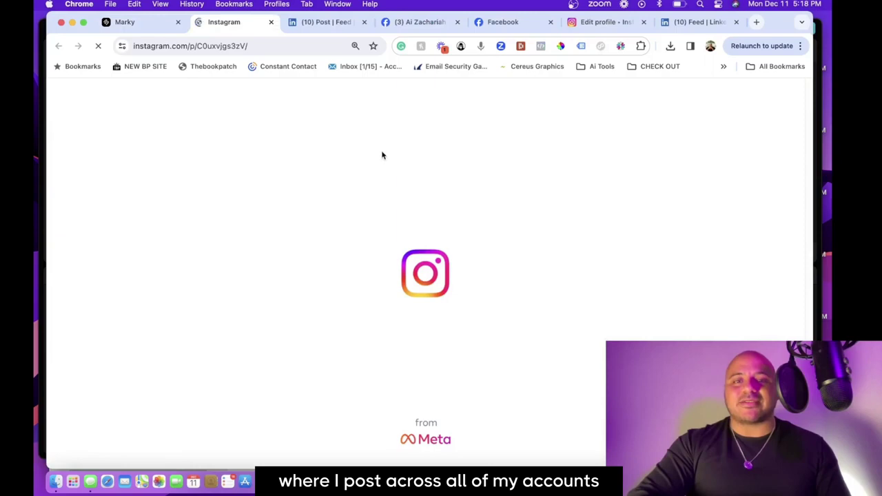